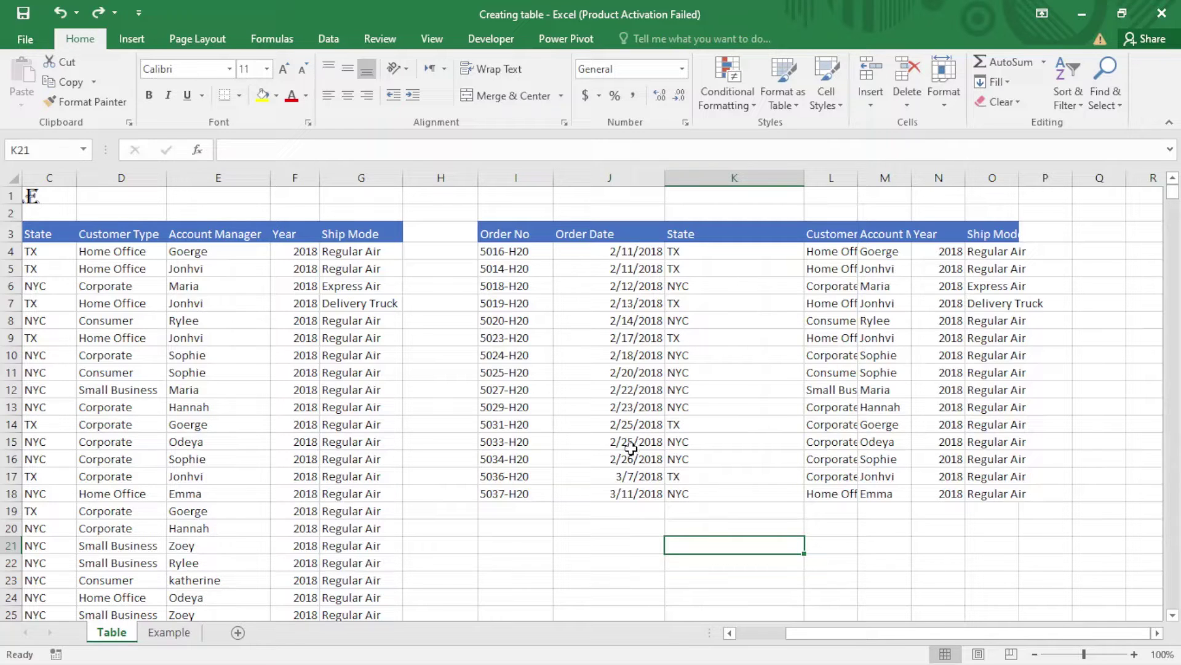
Step: Create a table from the order data in I3:O18 with the "My table has headers" option on
left_click_drag(504, 236, 1019, 499)
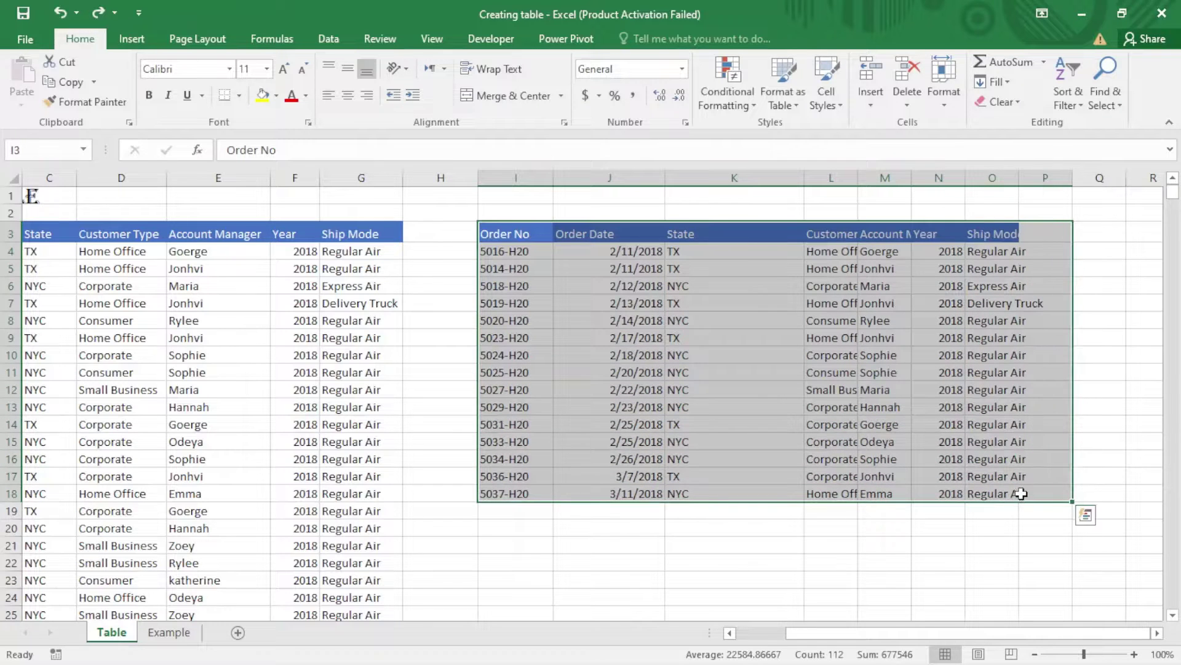
left_click_drag(522, 234, 1013, 497)
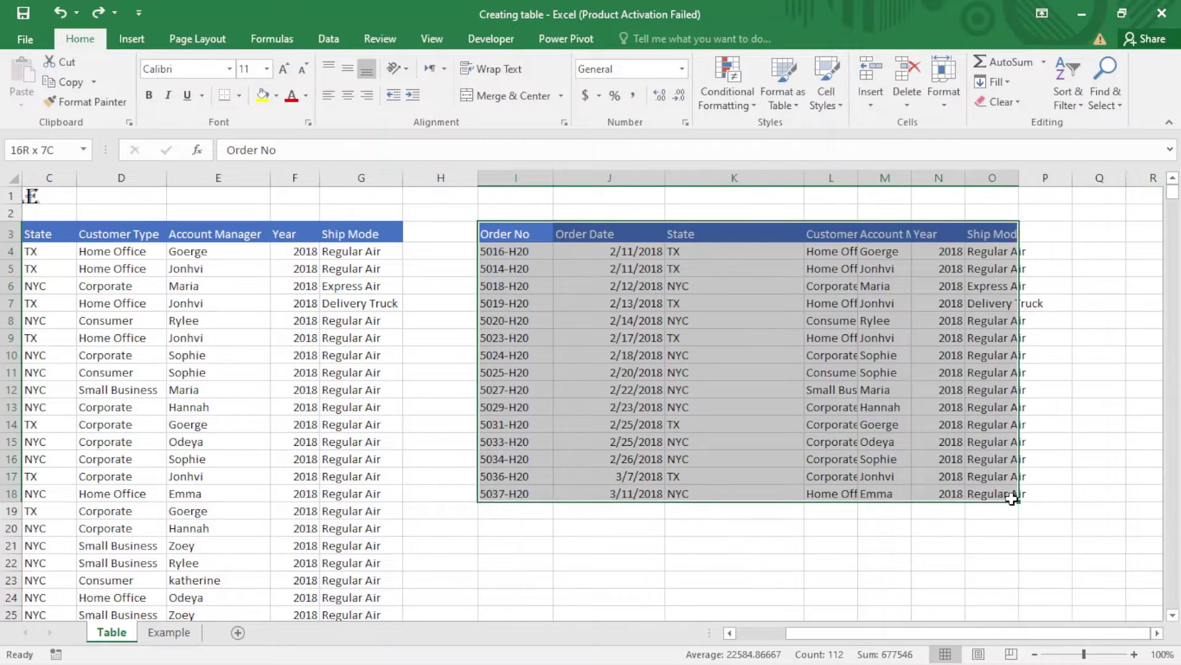
left_click(139, 38)
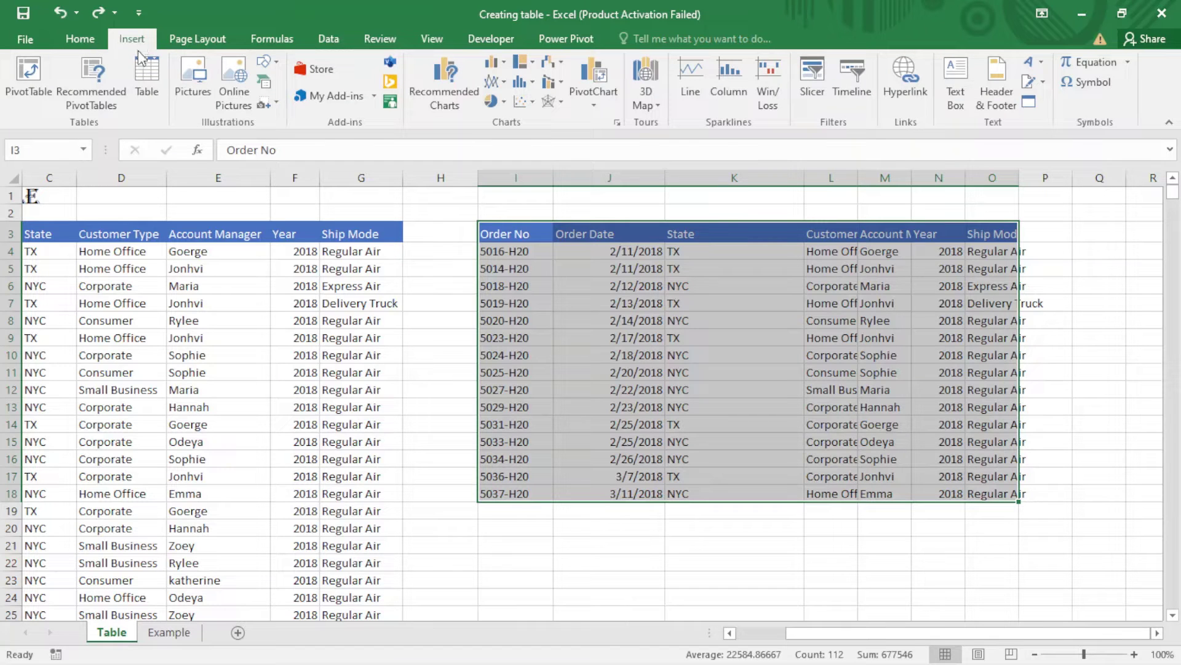
left_click(144, 88)
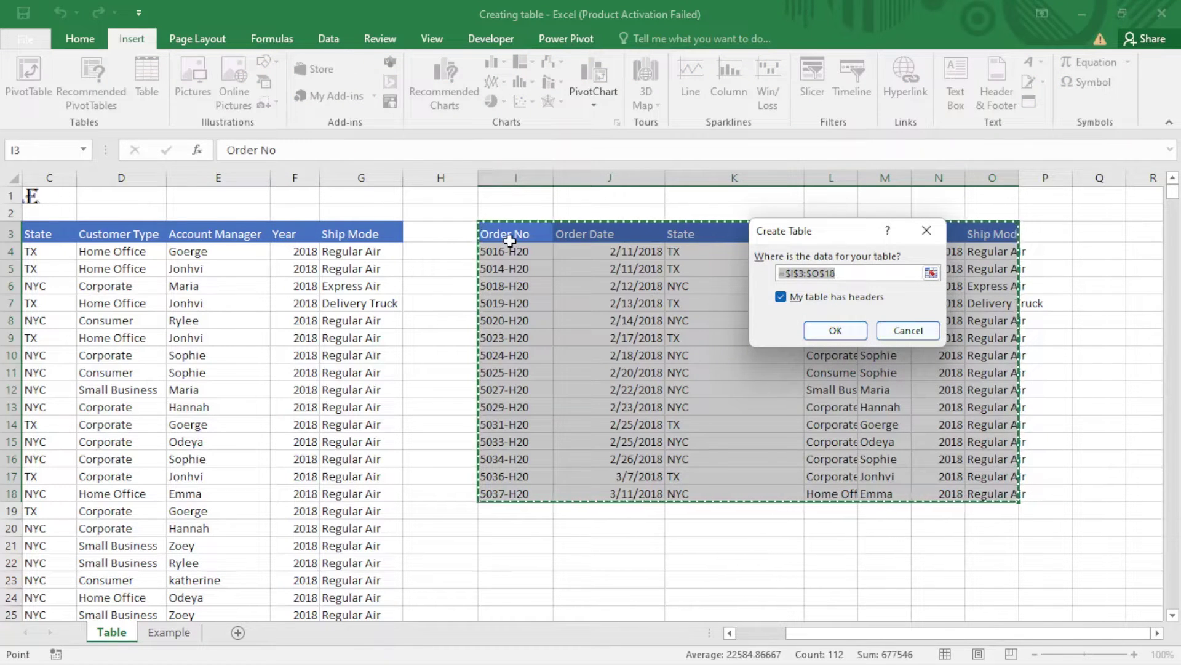
left_click(781, 300)
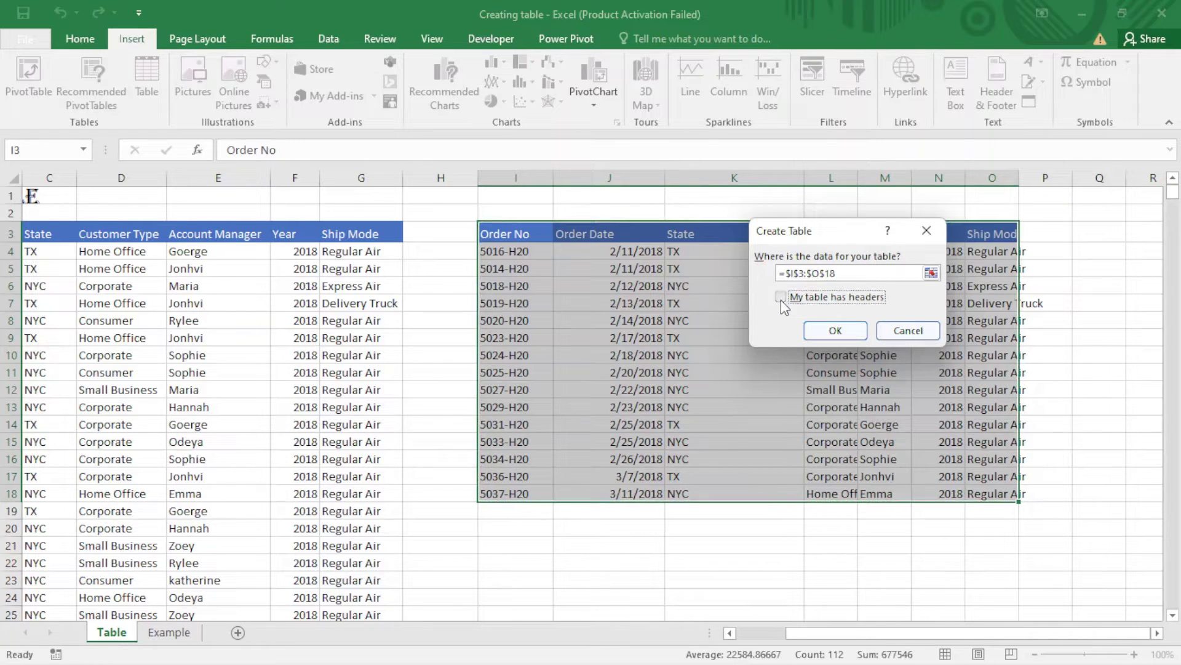
left_click(781, 298)
left_click(827, 331)
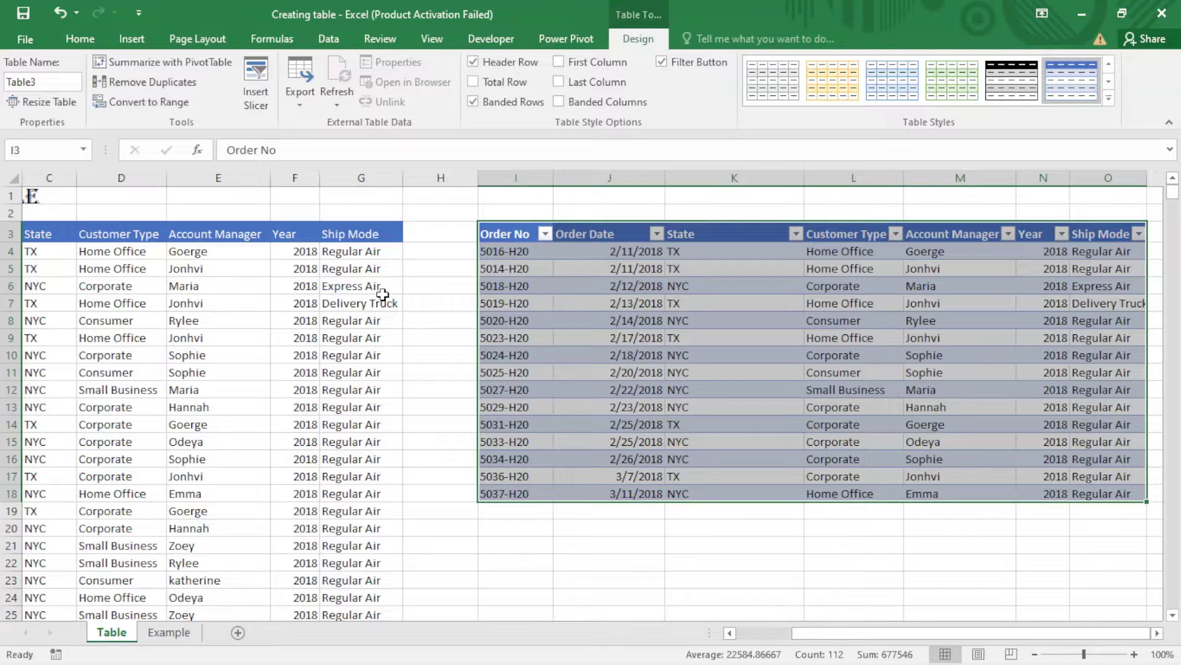
left_click(360, 319)
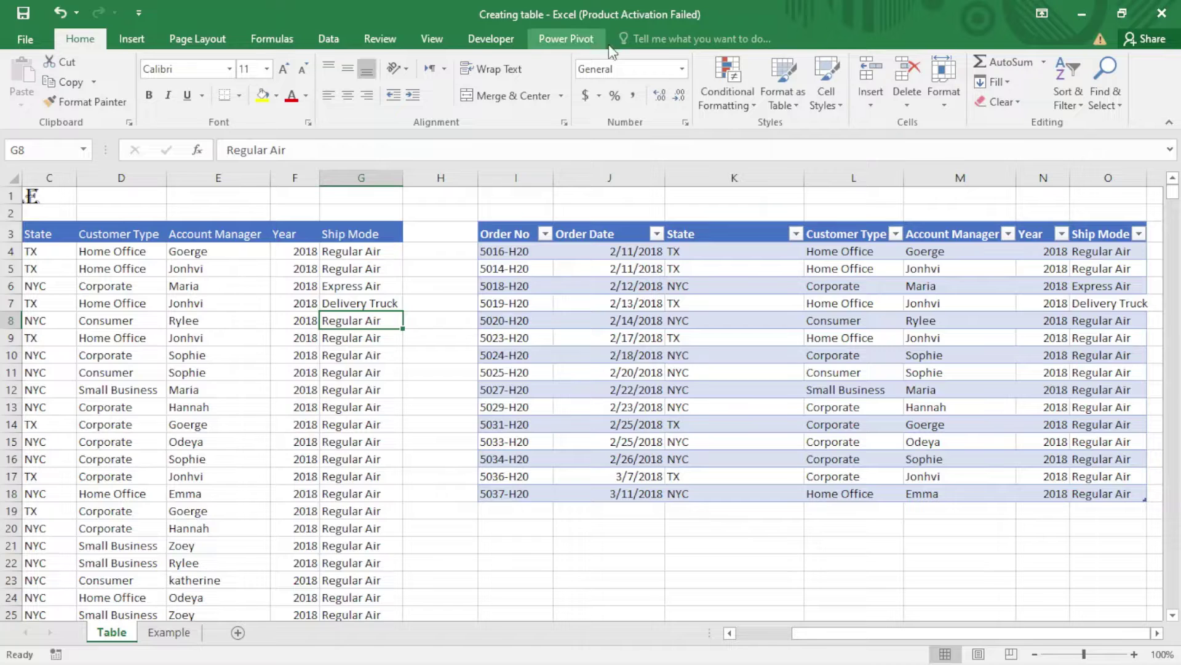
Step: Apply the light table style with a solid green header and green row lines to the table in I3:O18
left_click(642, 301)
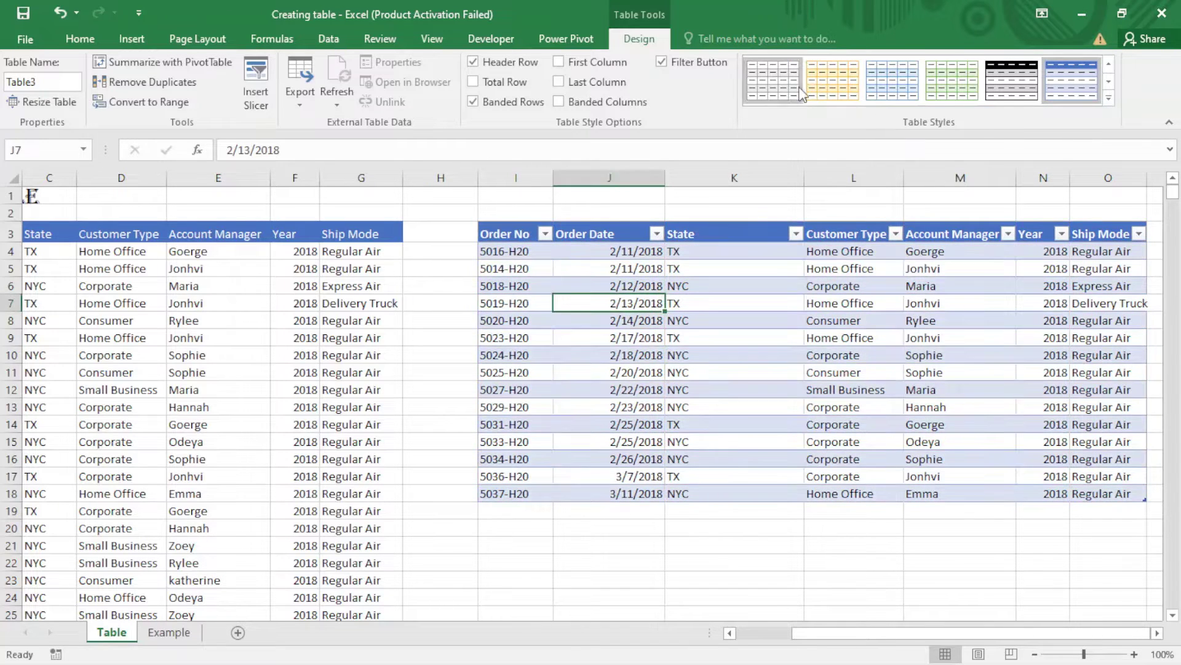
left_click(1107, 96)
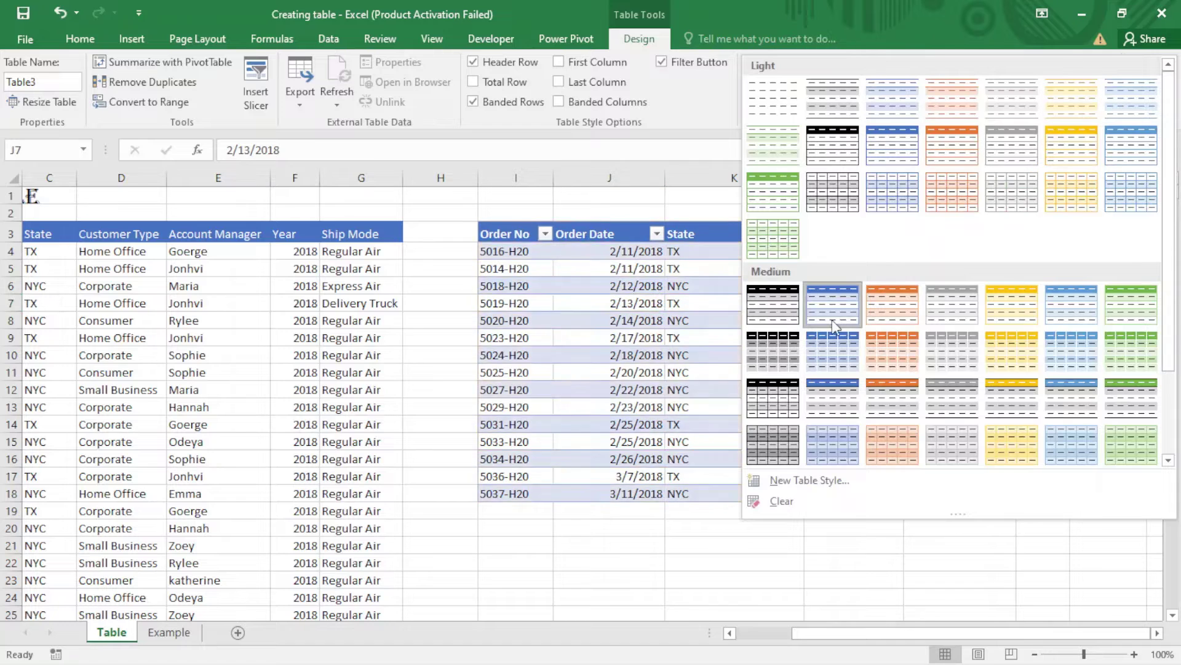
left_click(774, 174)
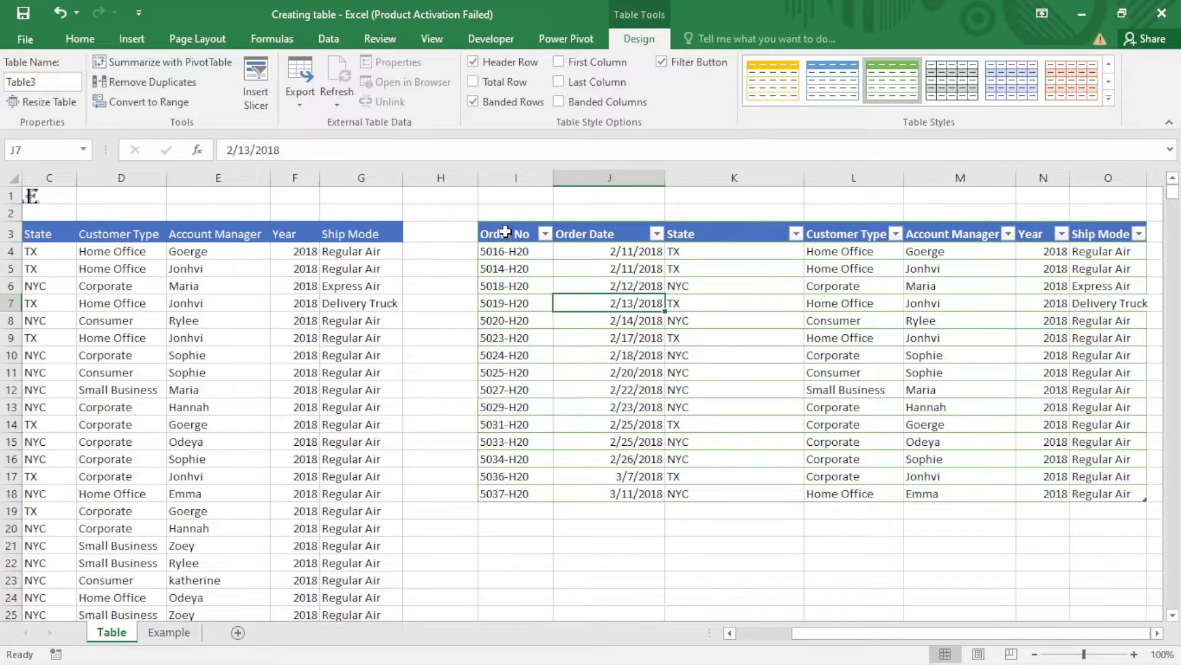
Step: Apply the Normal cell style to the header cells I3:O3 to clear their own fill
left_click(79, 38)
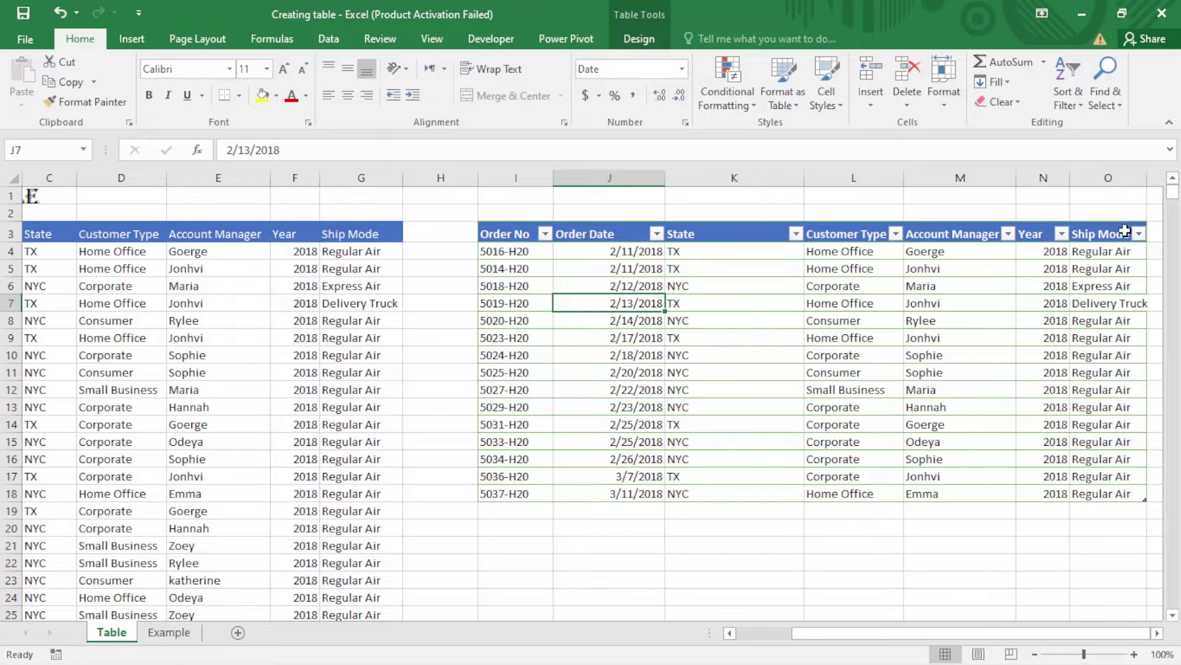
left_click_drag(1100, 235, 511, 234)
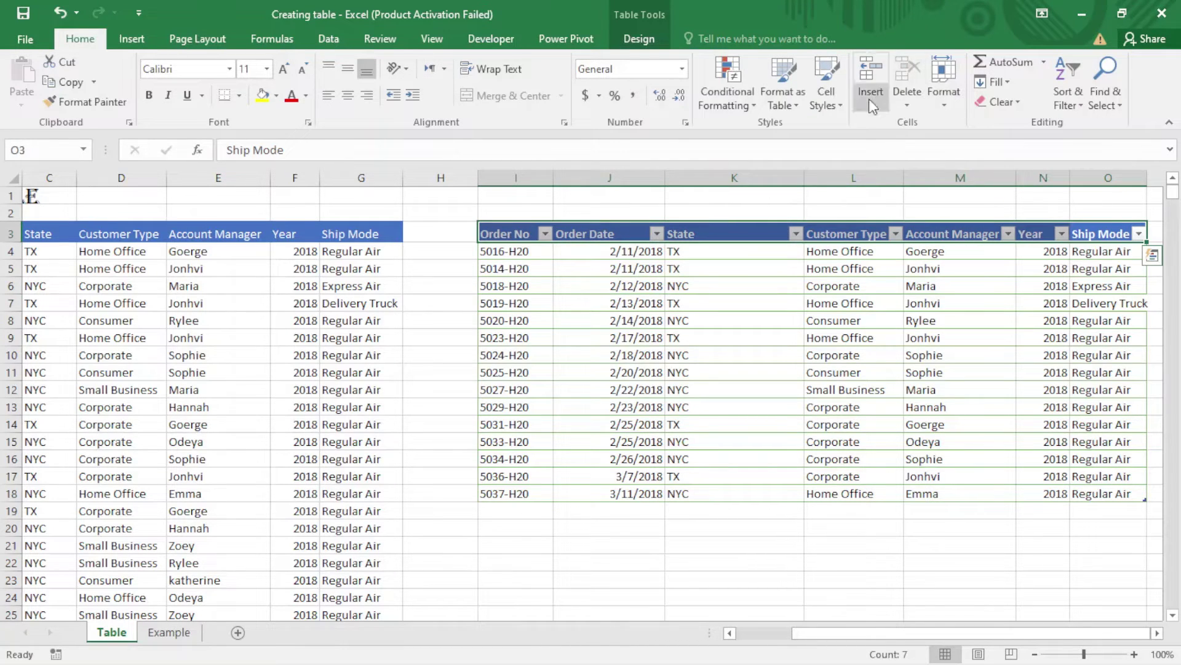
left_click(838, 107)
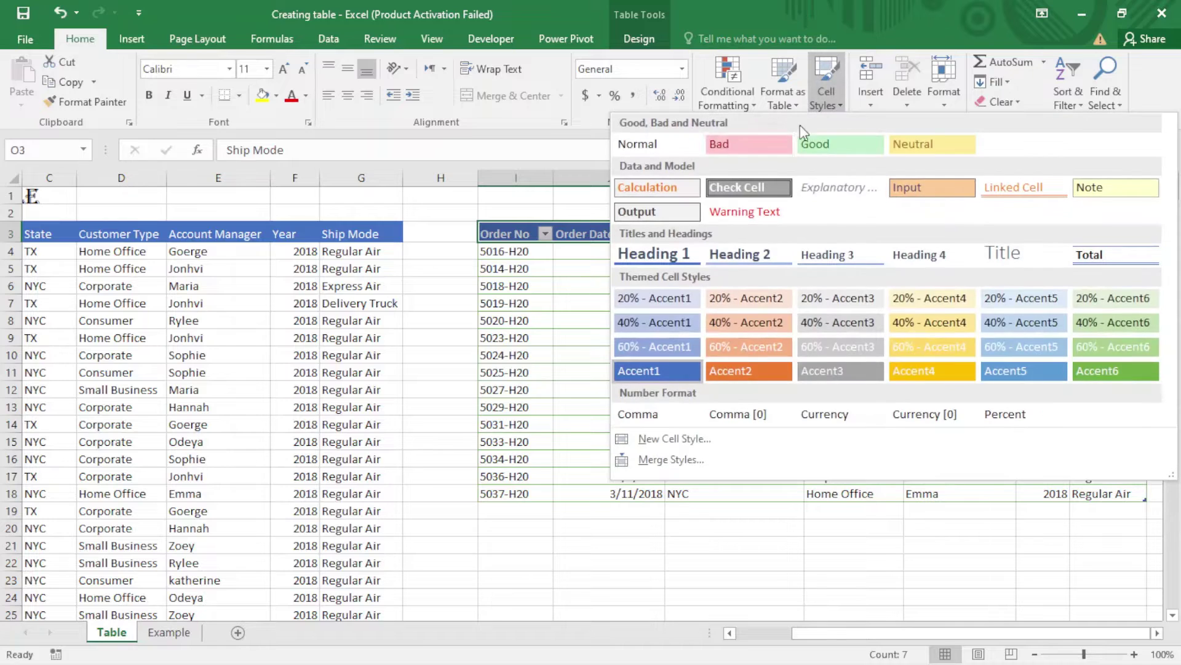
left_click(681, 142)
left_click(789, 320)
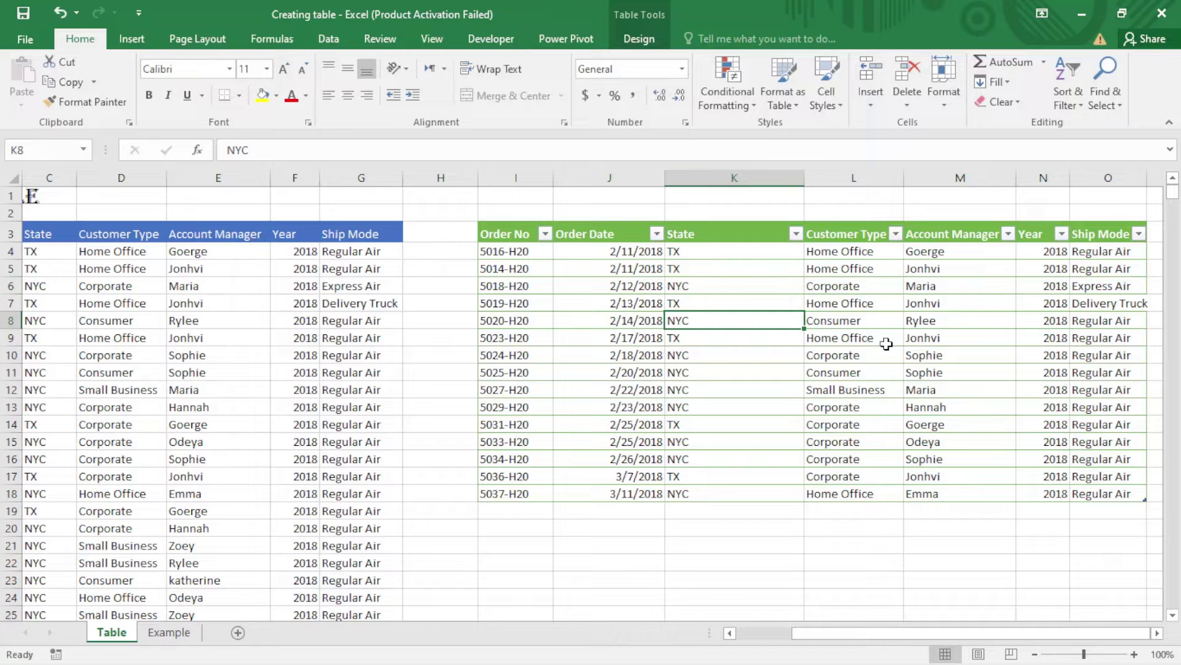
Step: Change the I3:O18 table's style to the medium blue one with a blue header and banded rows
left_click(639, 39)
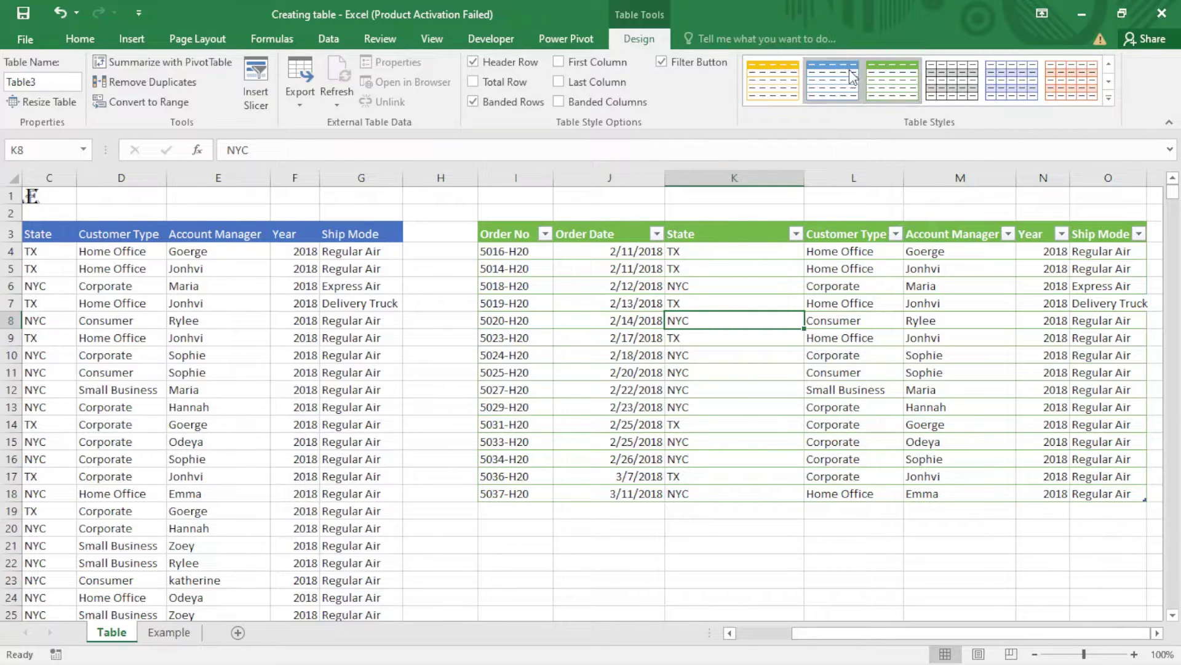
left_click(802, 88)
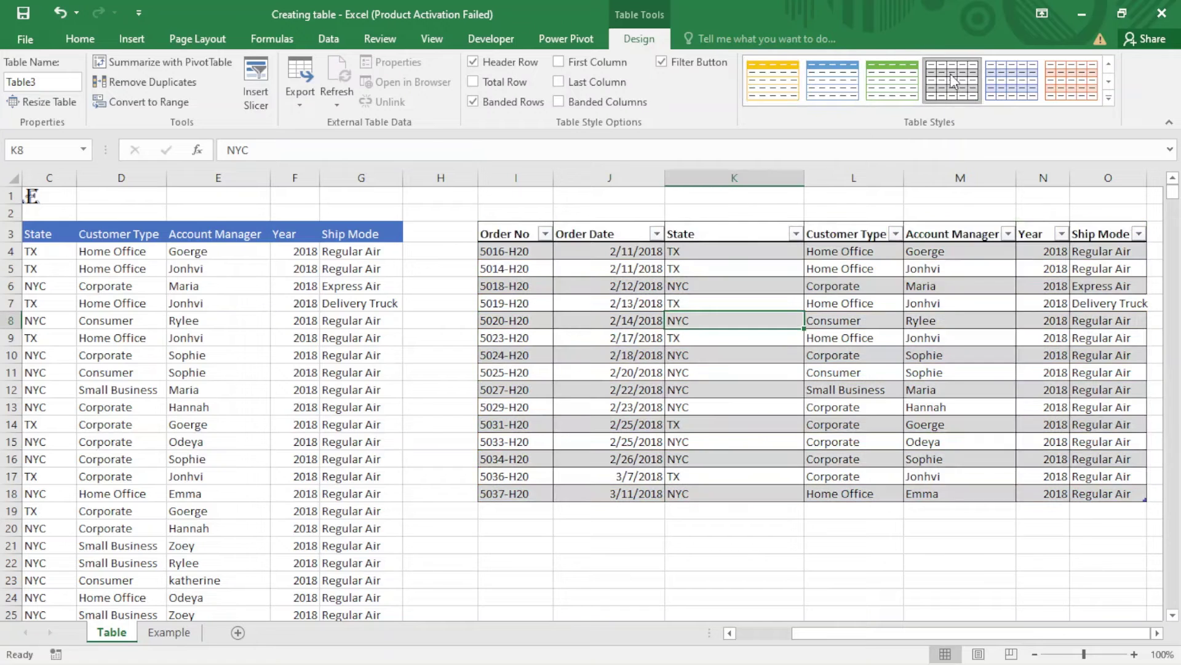
left_click(1109, 97)
left_click(1113, 102)
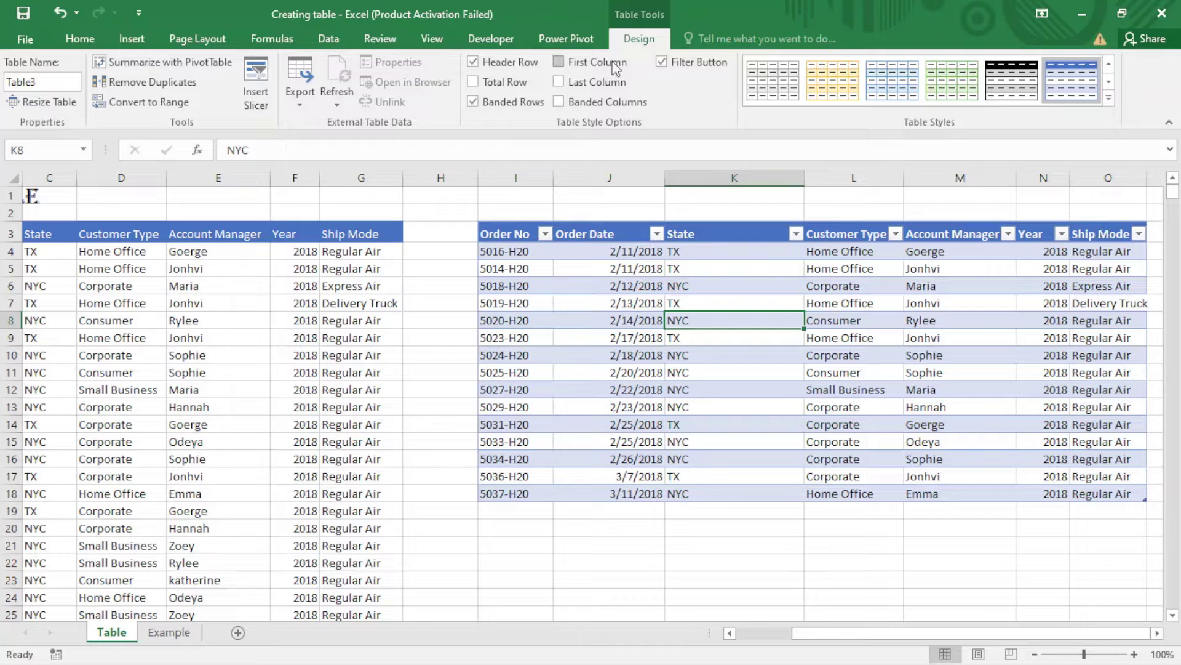
Step: Turn the filter buttons off and back on, and do the same with the table's header row
left_click(662, 62)
left_click(661, 62)
left_click(474, 62)
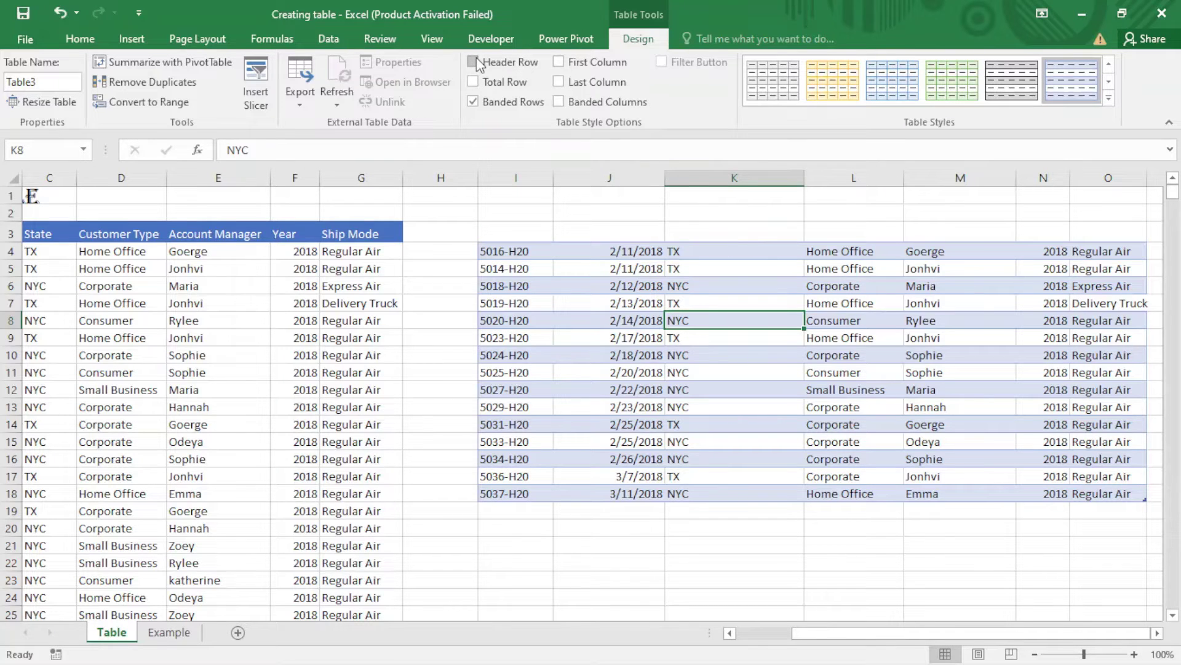
left_click(477, 58)
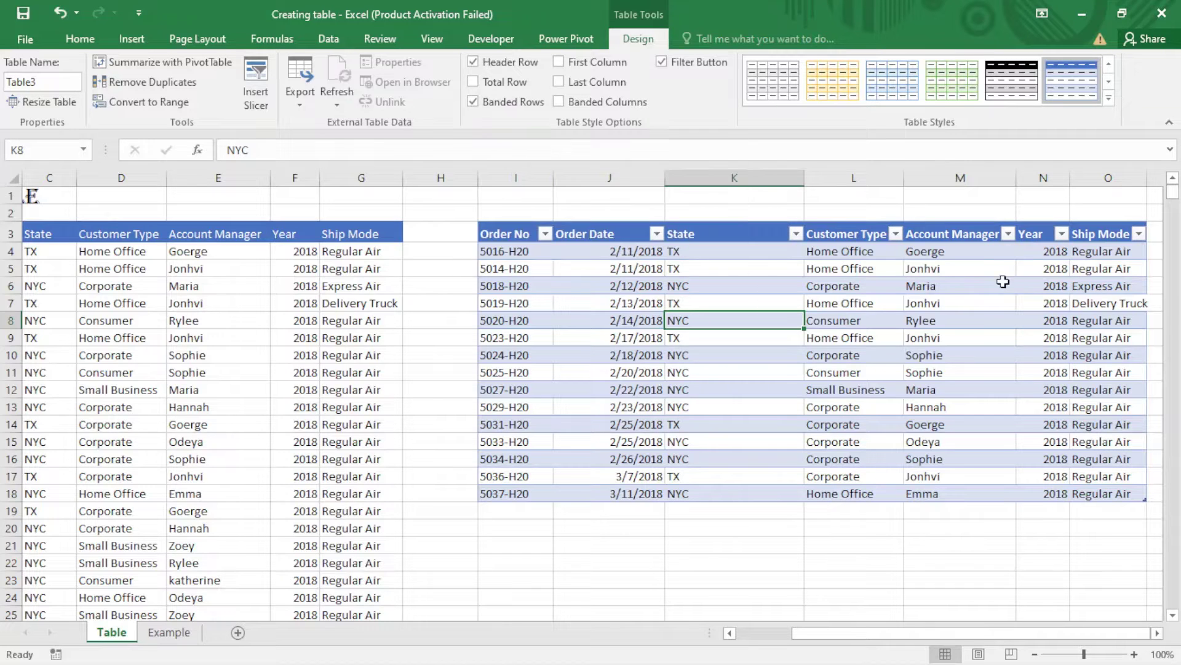
Step: Switch the I3:O18 table from banded rows to banded columns and rename it New_Table
left_click(473, 103)
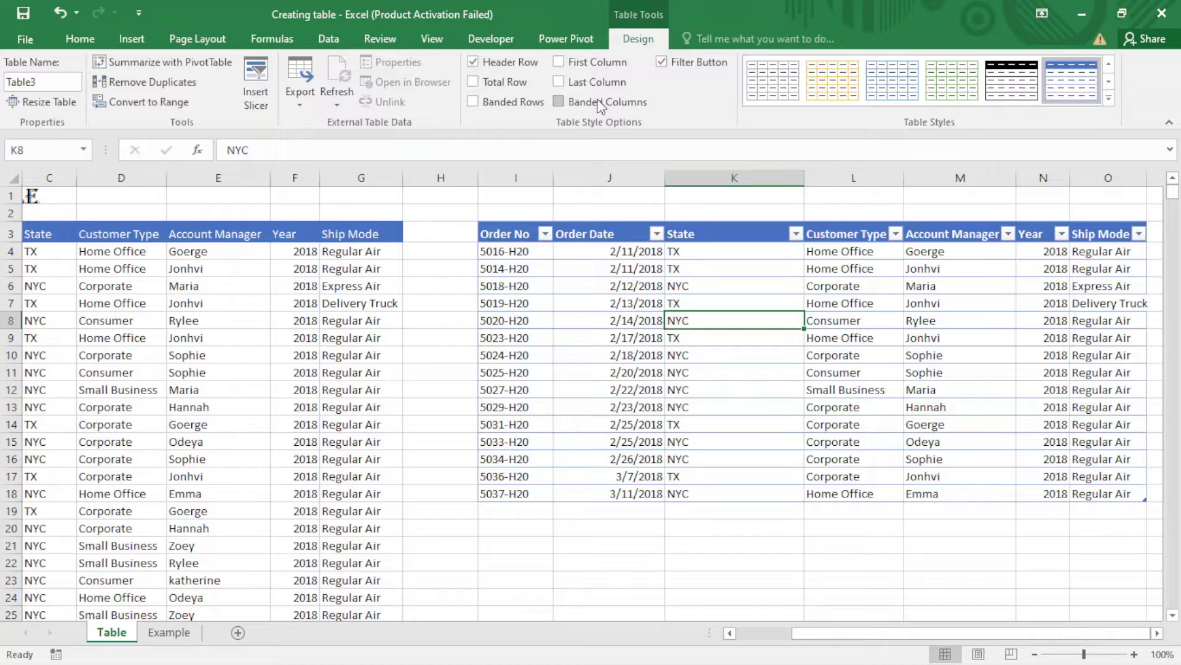
left_click(562, 103)
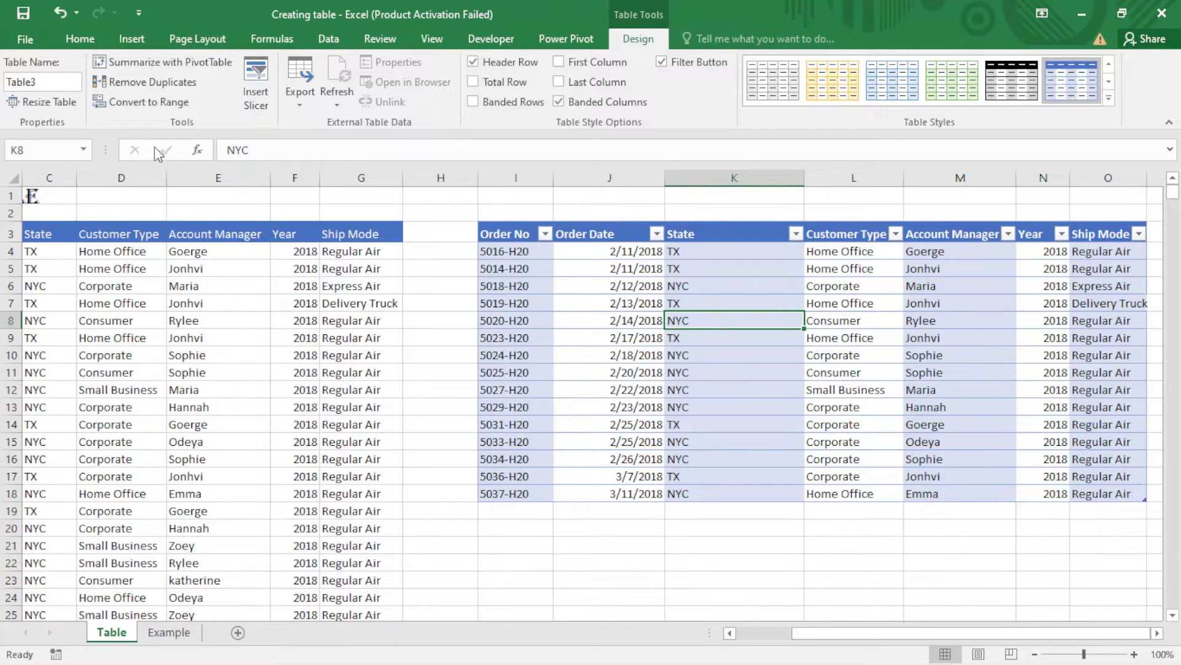
left_click(50, 84)
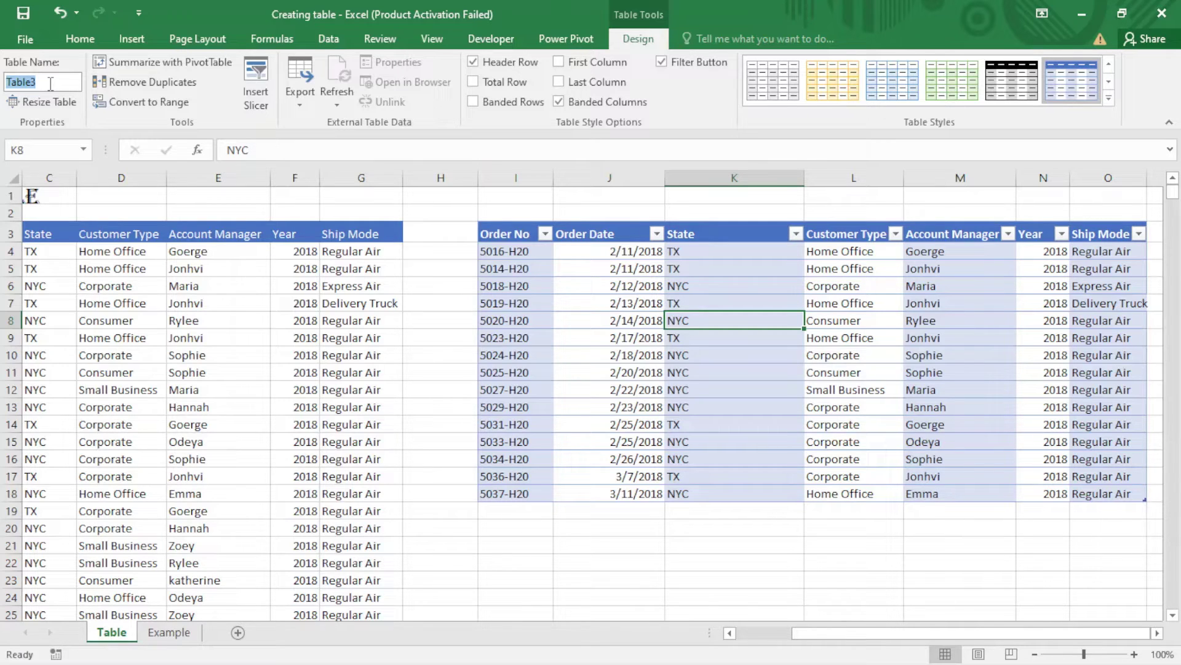
type("New_Table")
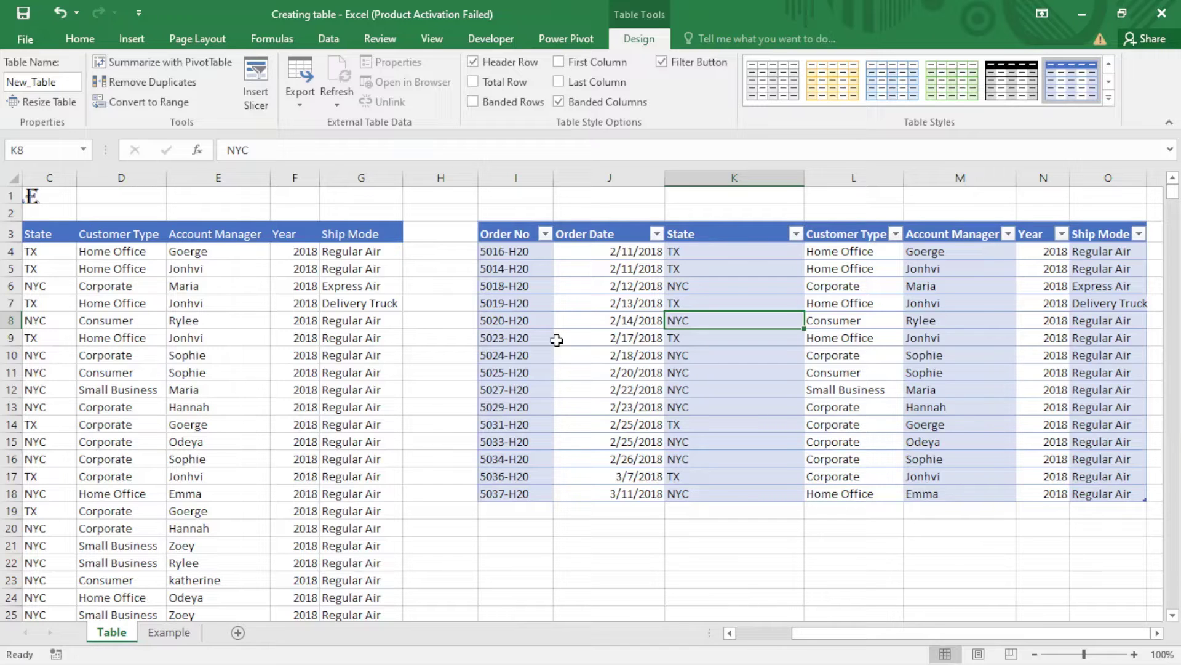
Step: Apply the light table style with a solid green header and green column lines to New_Table
left_click(643, 338)
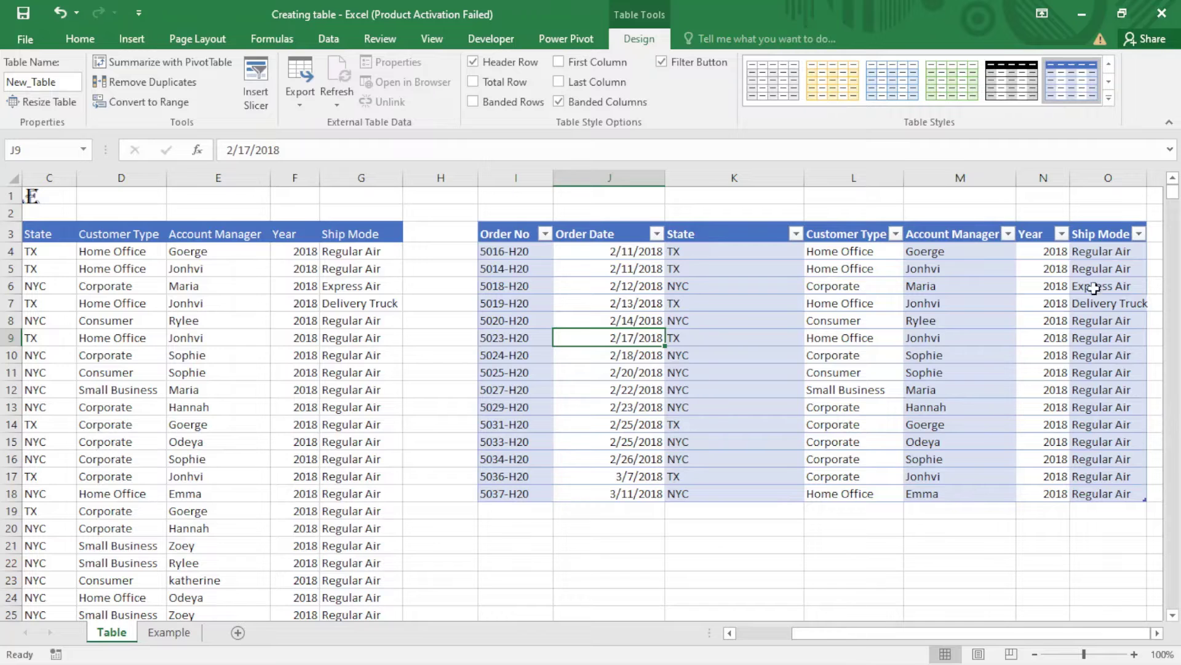
left_click(1110, 97)
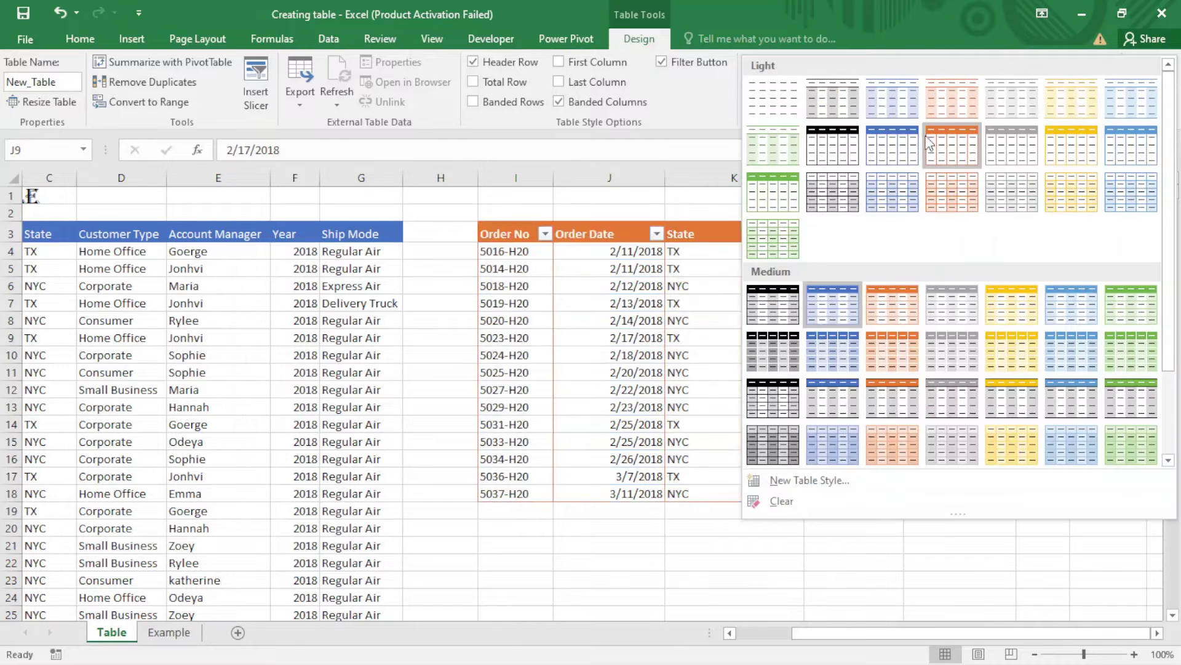
left_click(786, 178)
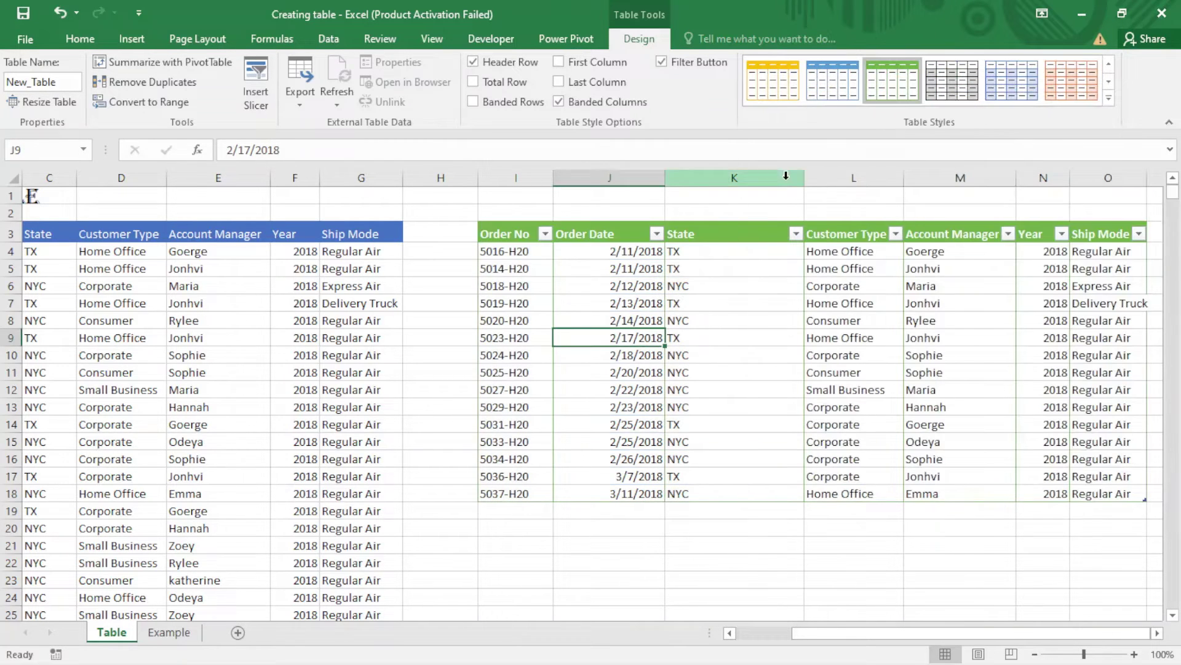
left_click(715, 362)
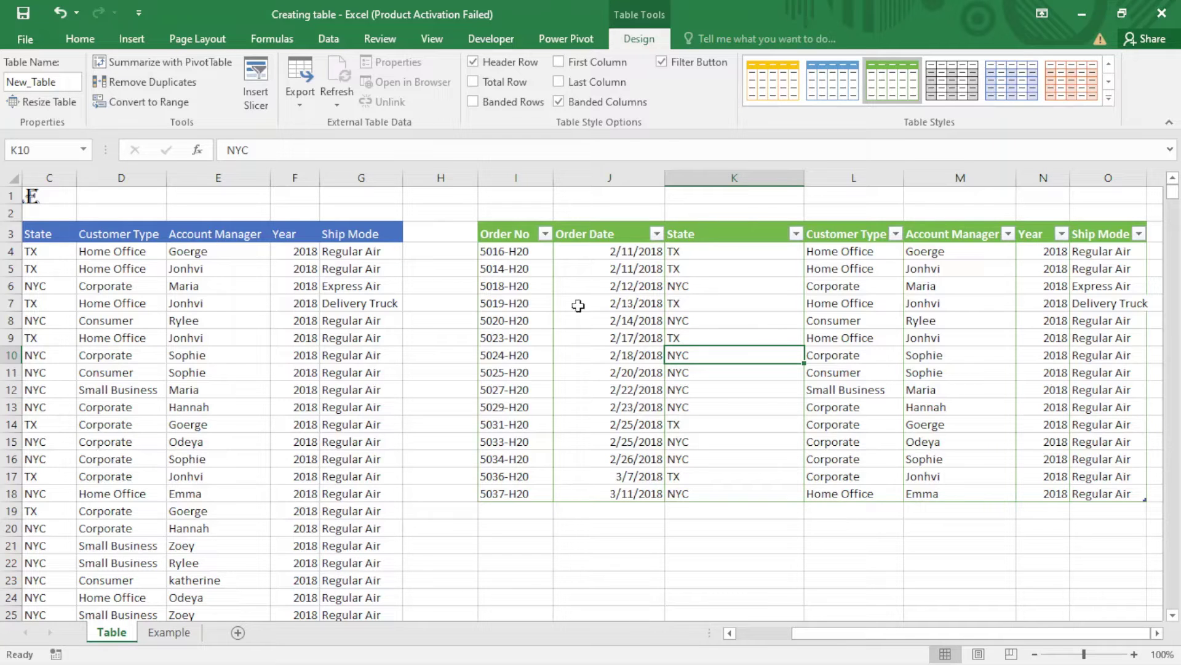
Step: Create a table from the order data in A3:G1042 with the "My table has headers" option off
left_click(212, 372)
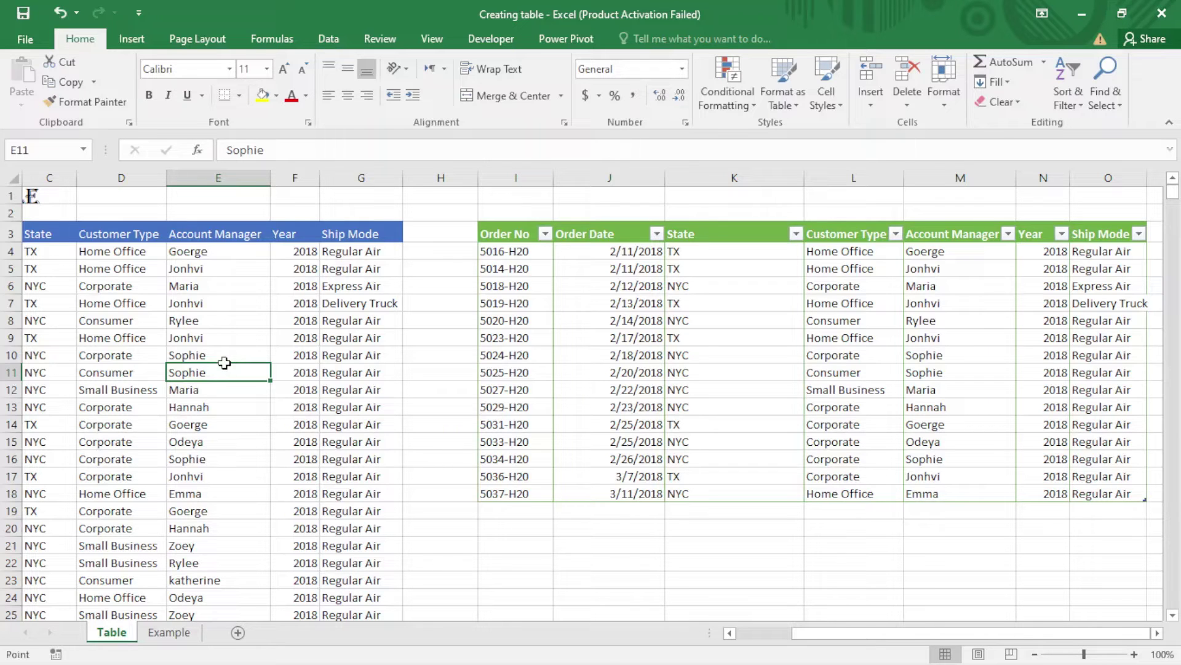
key("ctrl+t")
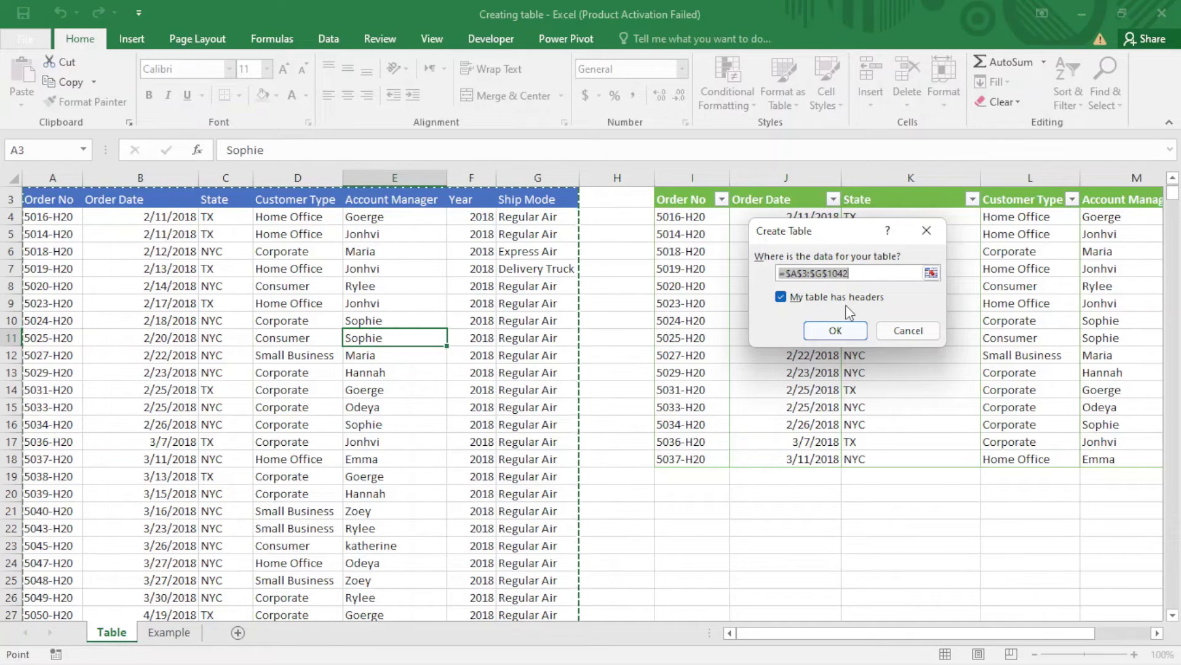
left_click(781, 298)
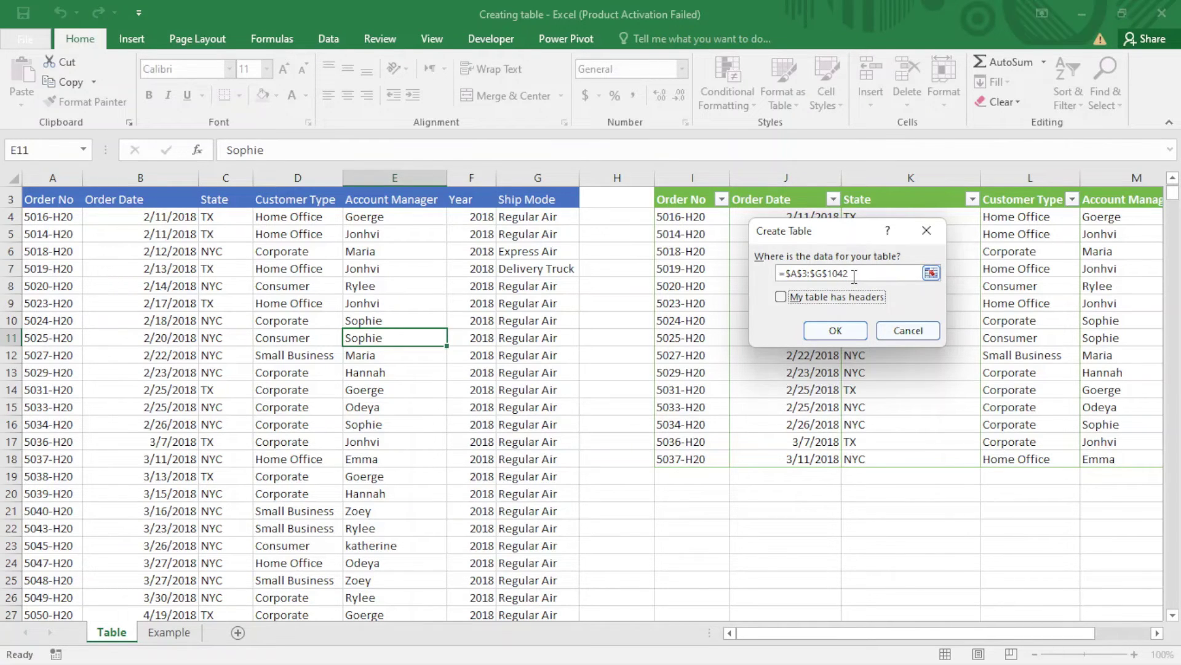
left_click_drag(854, 277, 781, 277)
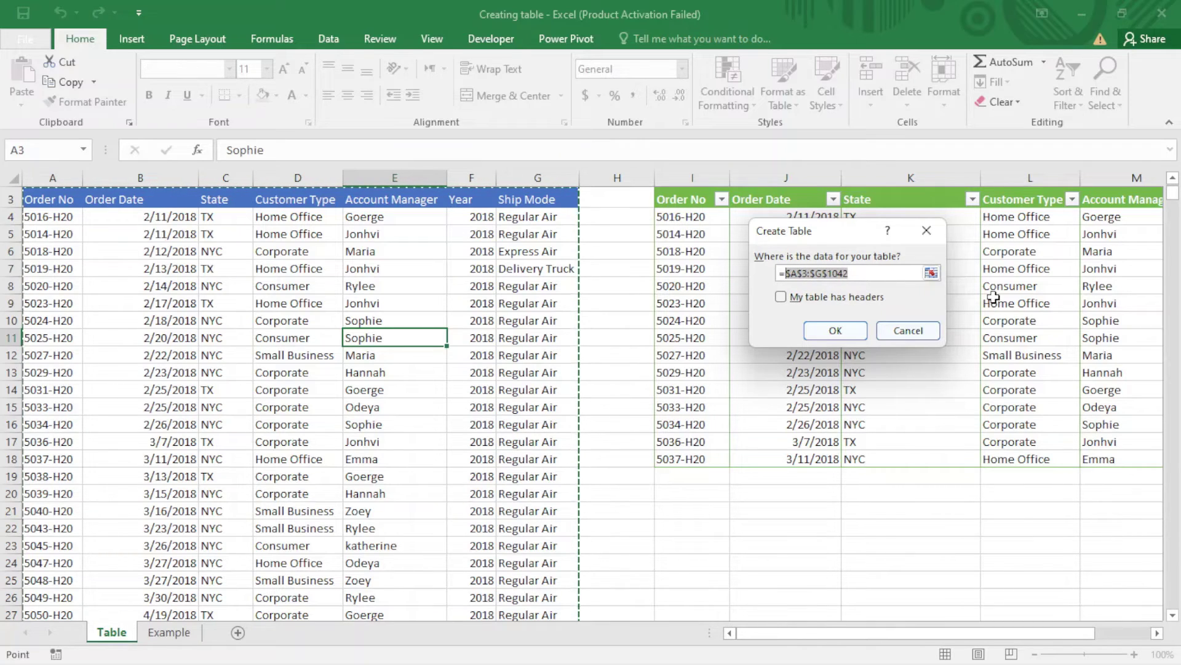
key("BackSpace")
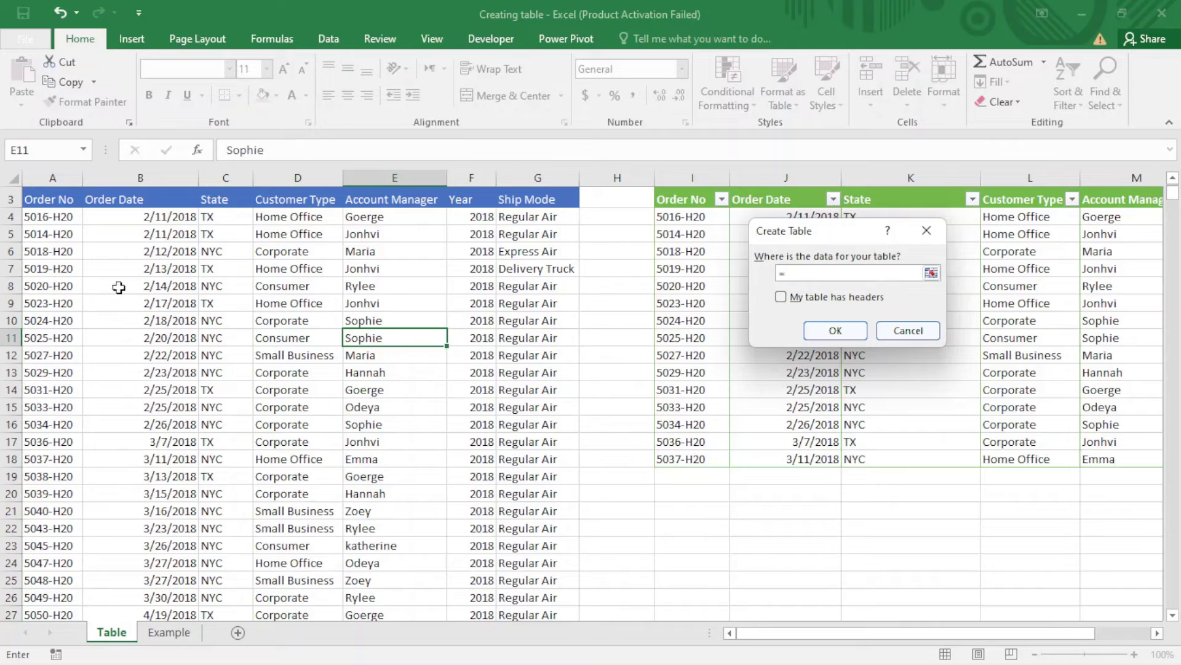
left_click_drag(64, 201, 554, 569)
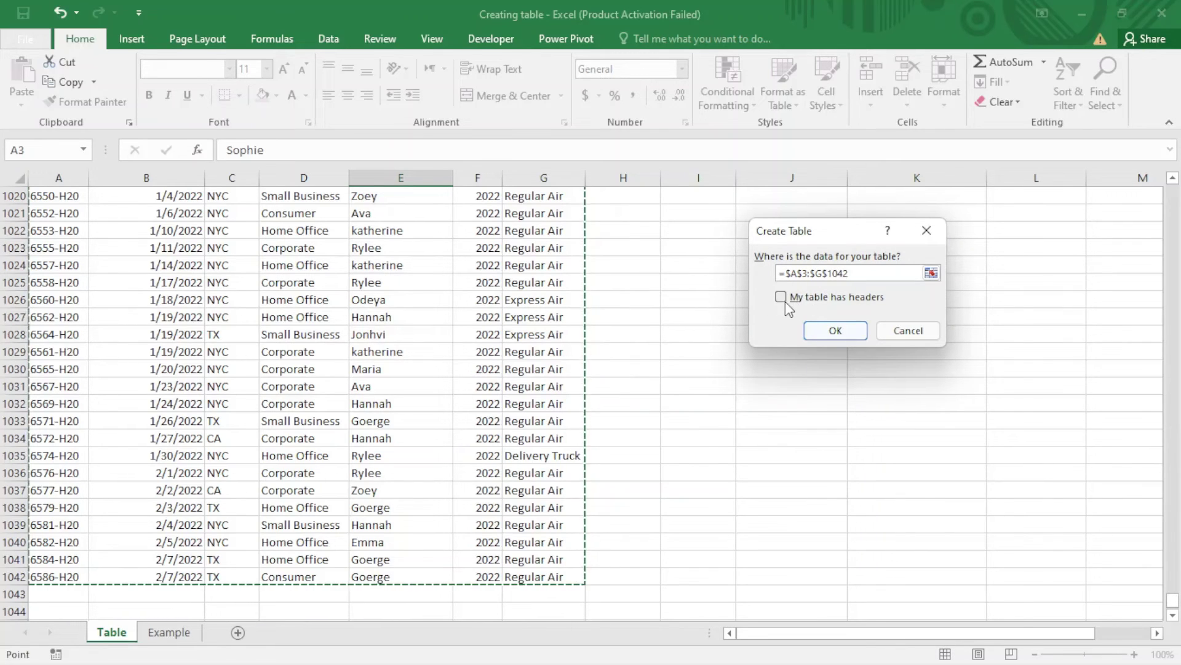
left_click(828, 331)
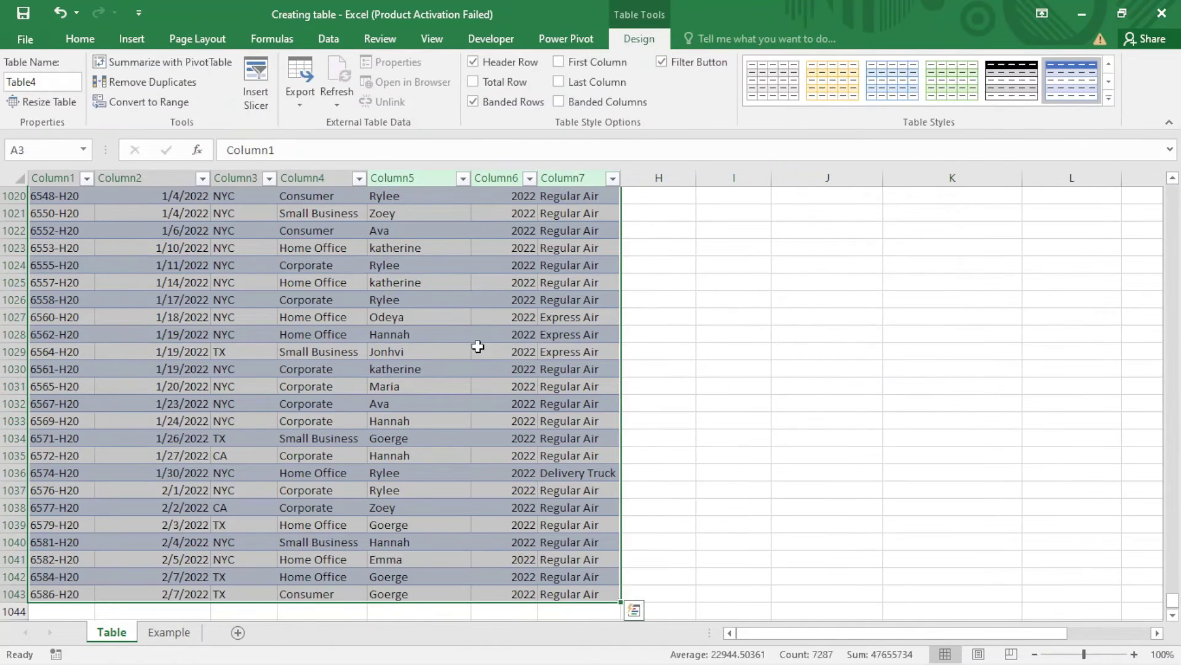
Step: Turn off the header row above the original column titles in the table starting at A3
scroll(468, 311, "up", 4)
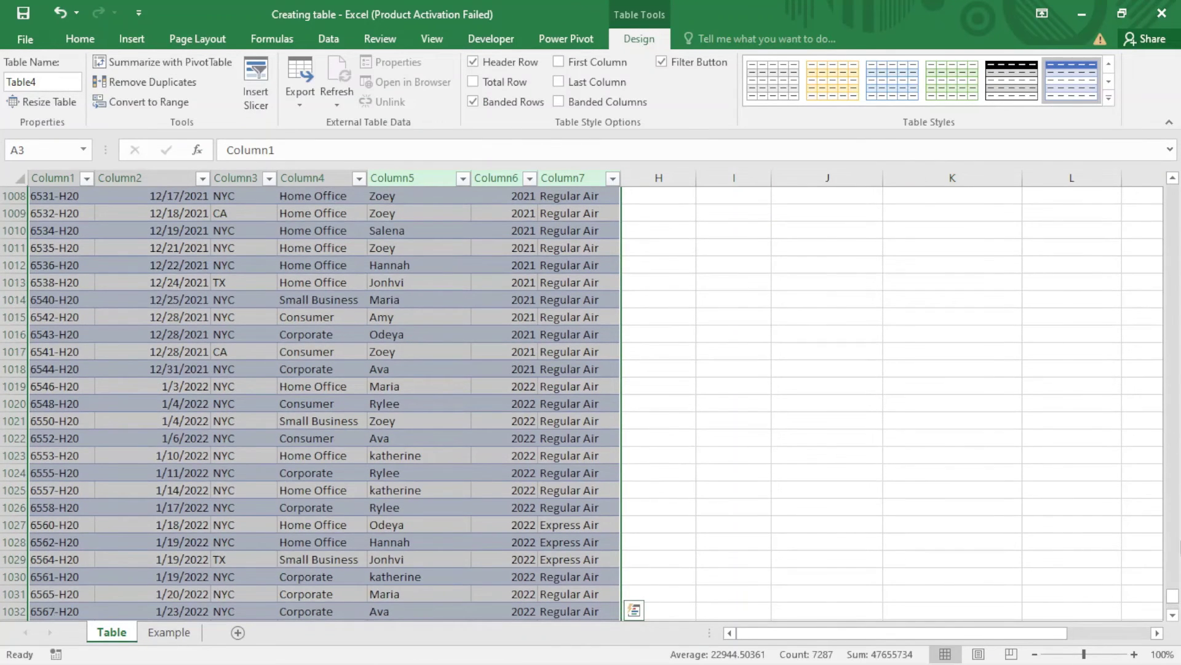
left_click_drag(1174, 594, 1175, 178)
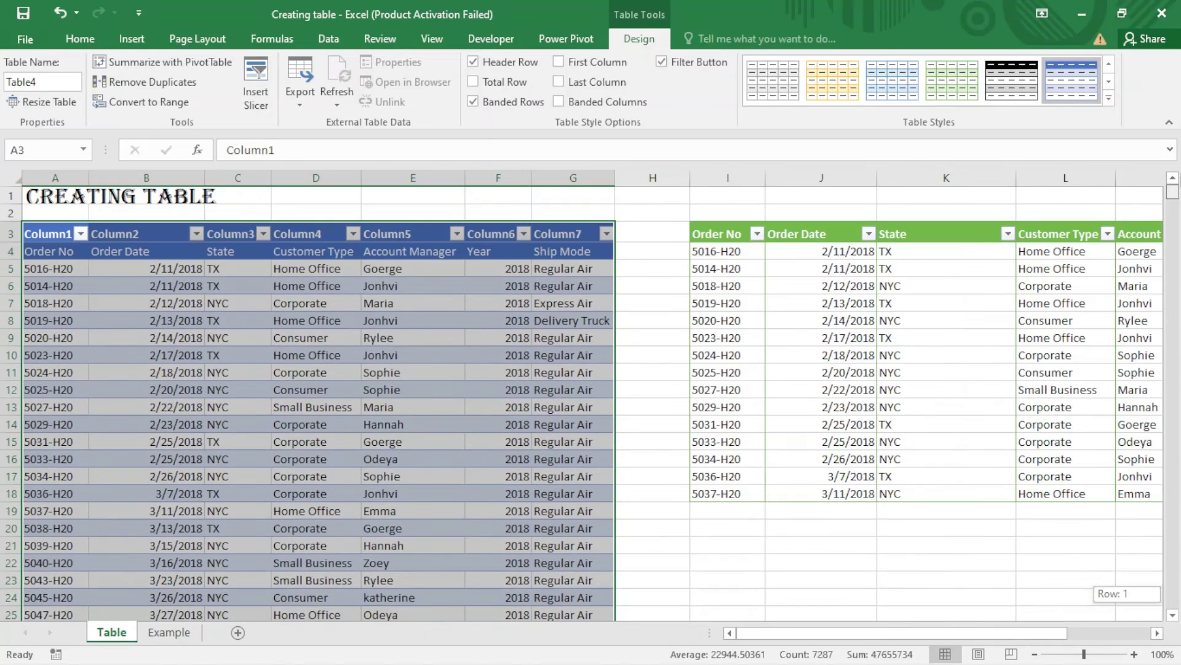
left_click(163, 304)
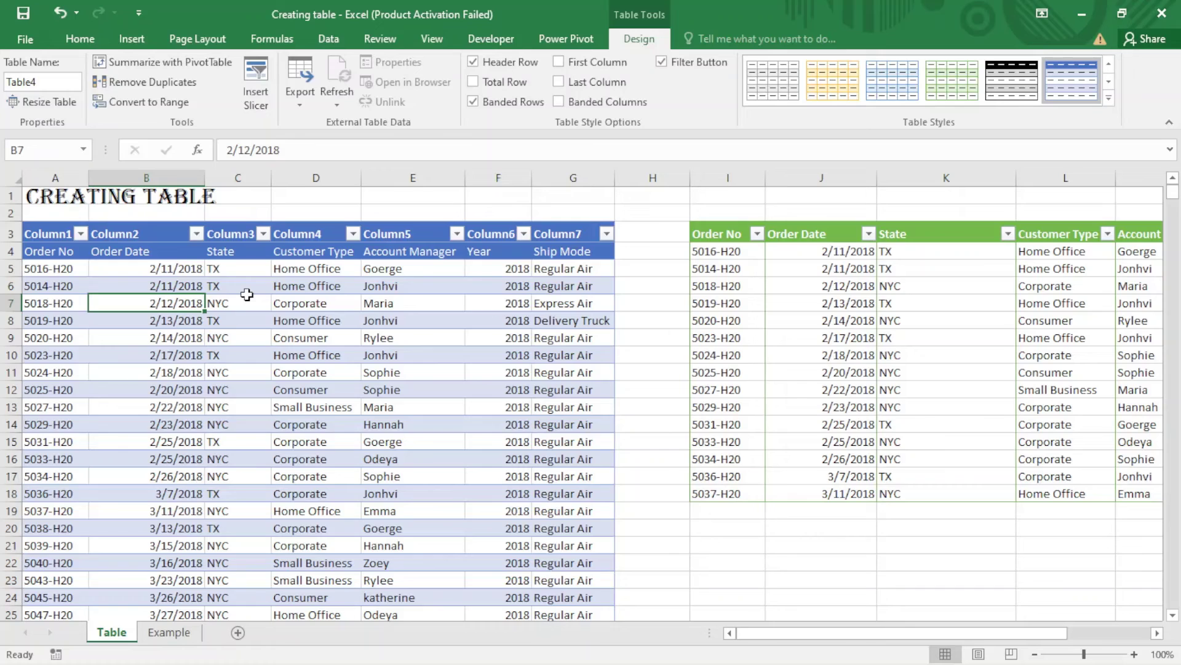
left_click(478, 58)
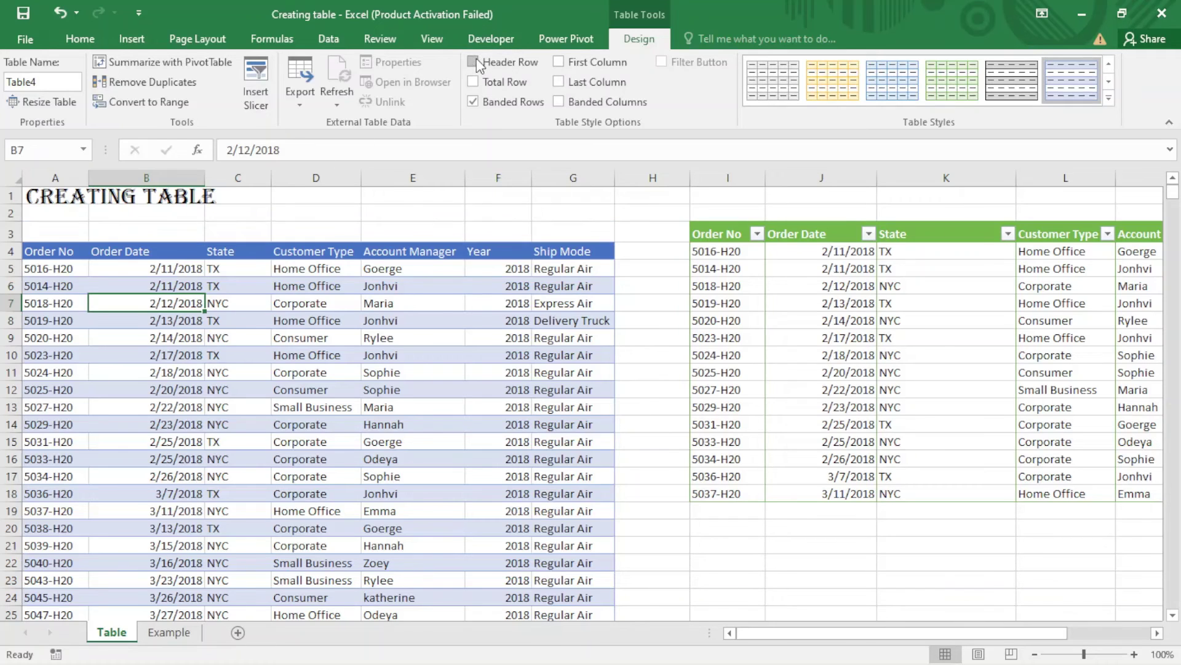
left_click(469, 307)
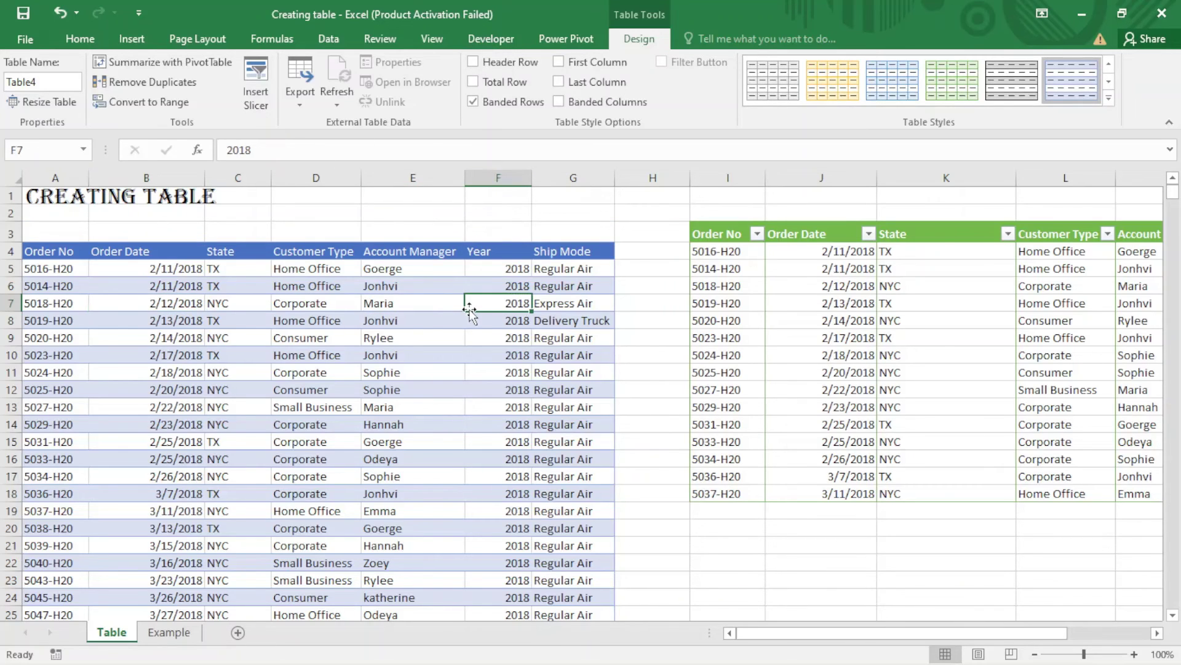